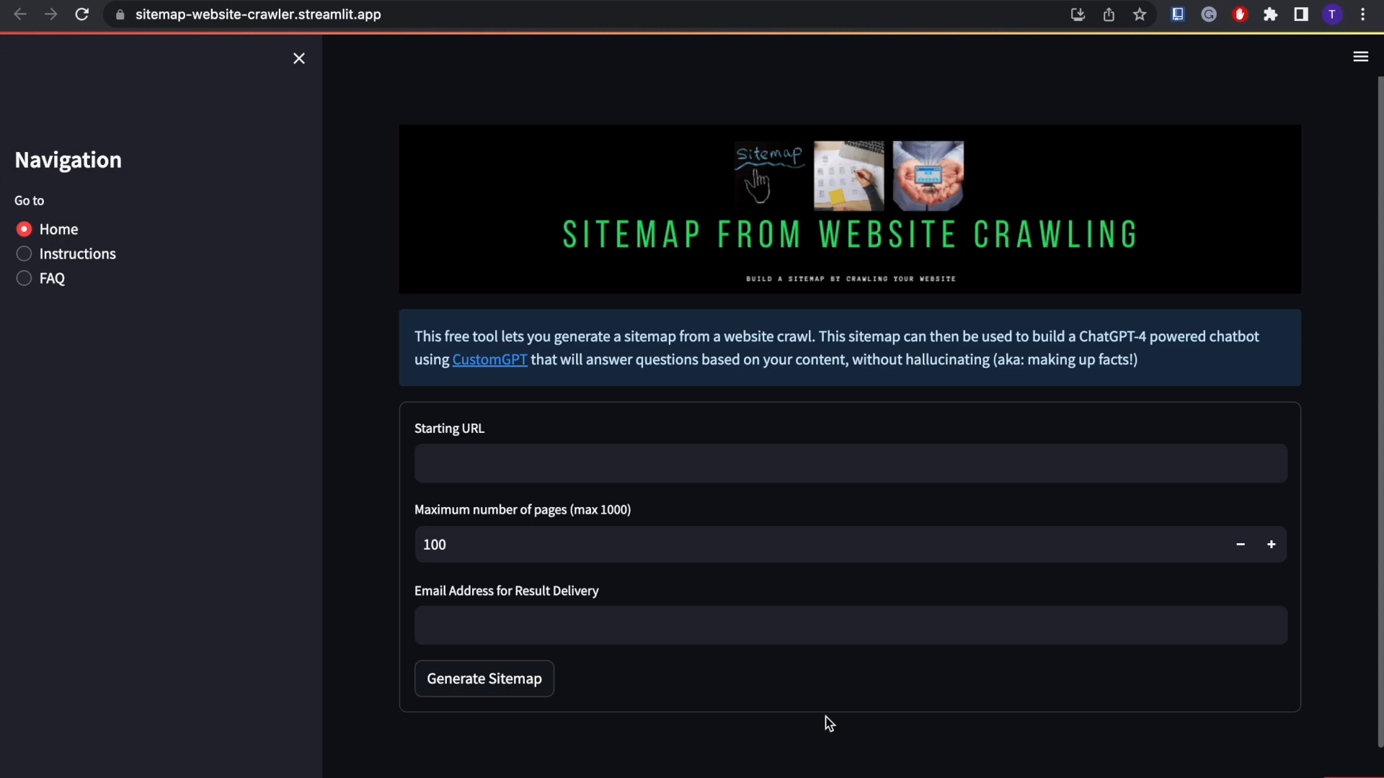
Set the starting URL to ibm.com and the maximum number of pages to 1000.
click(759, 467)
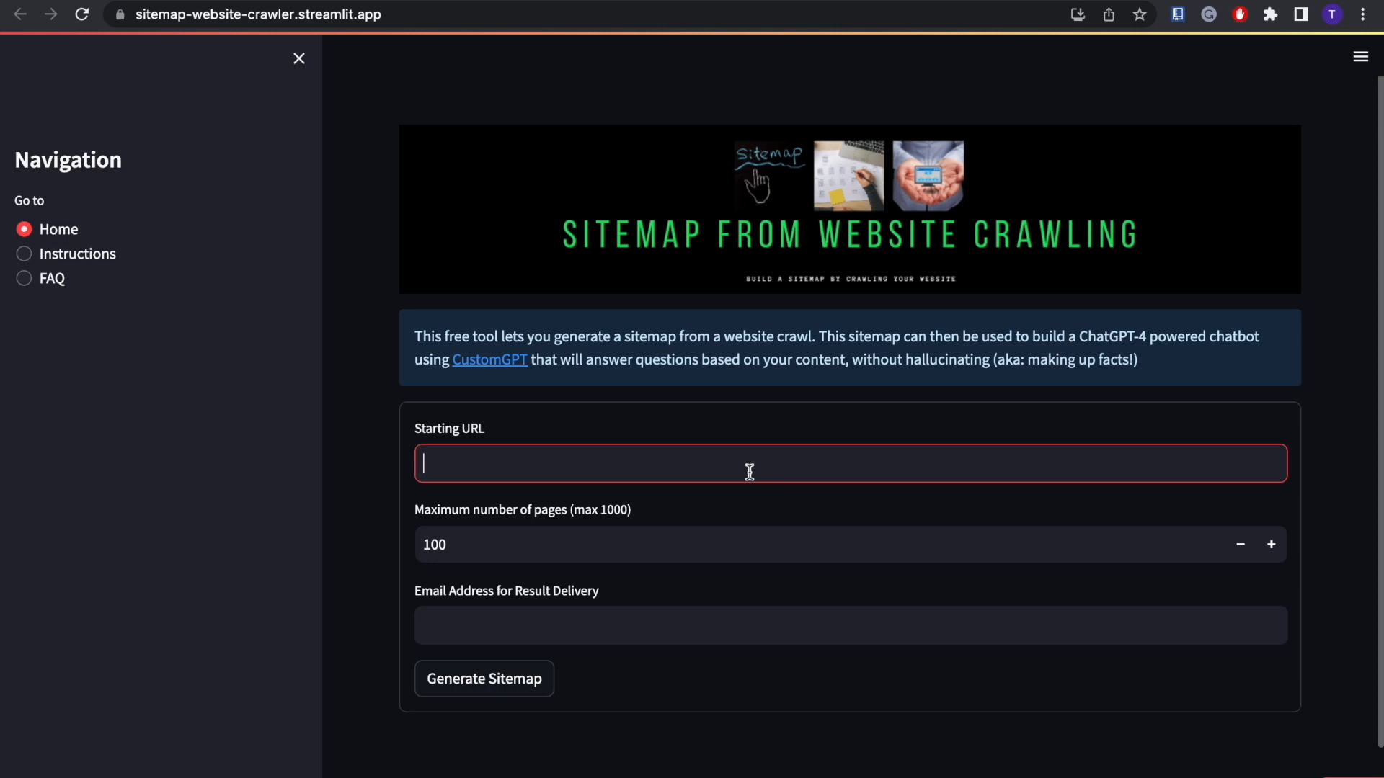
text(ibm.com)
click(566, 544)
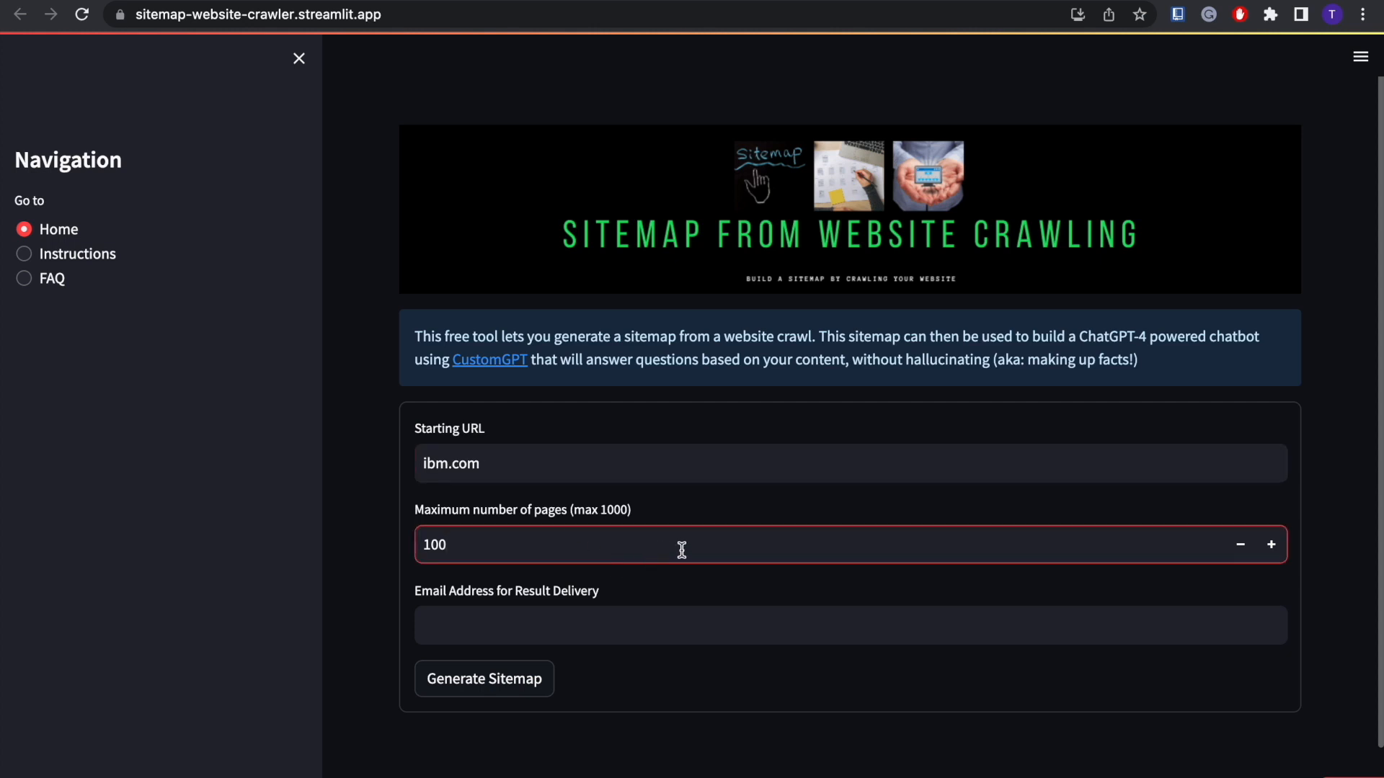
text(0)
Activate the Email Address for Result Delivery field, ready for input.
click(626, 632)
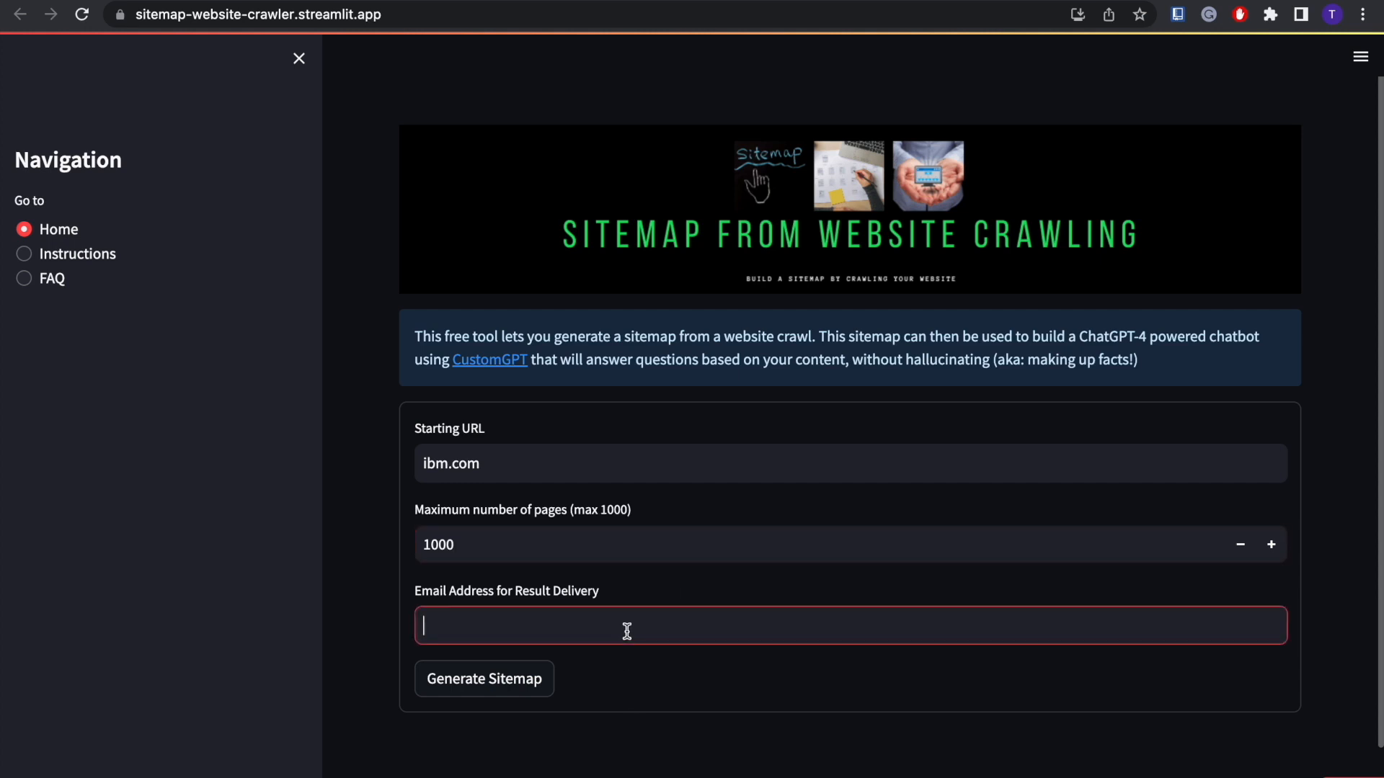